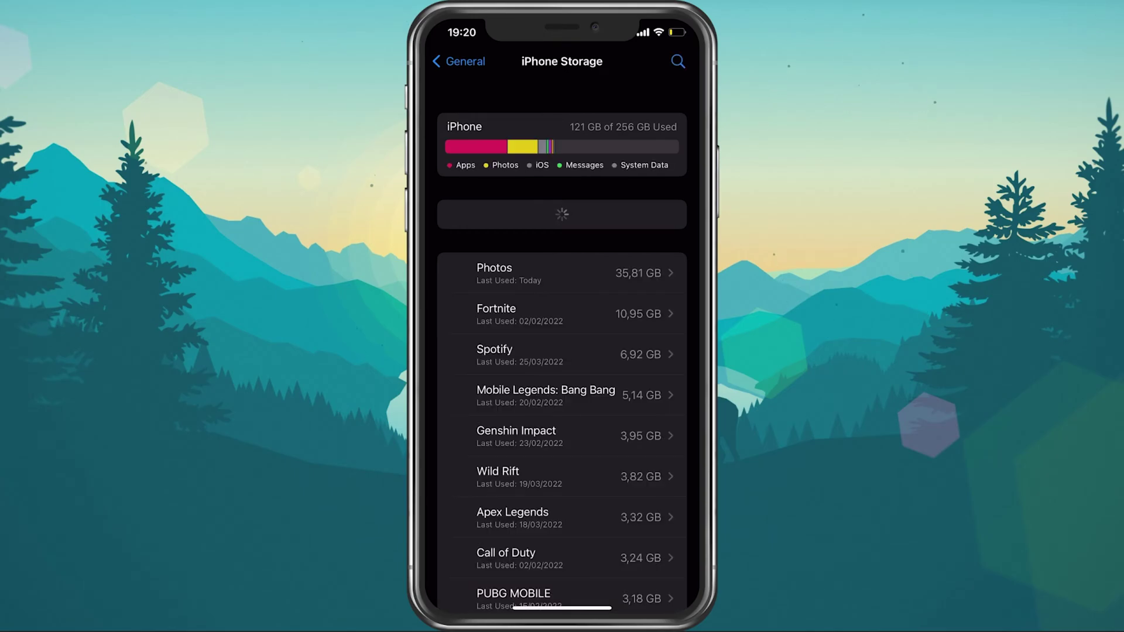
Search iPhone Storage for 'clash', review Clash of Clans' storage and Offload App details.
{"action": "left_click", "coordinate": [678, 62]}
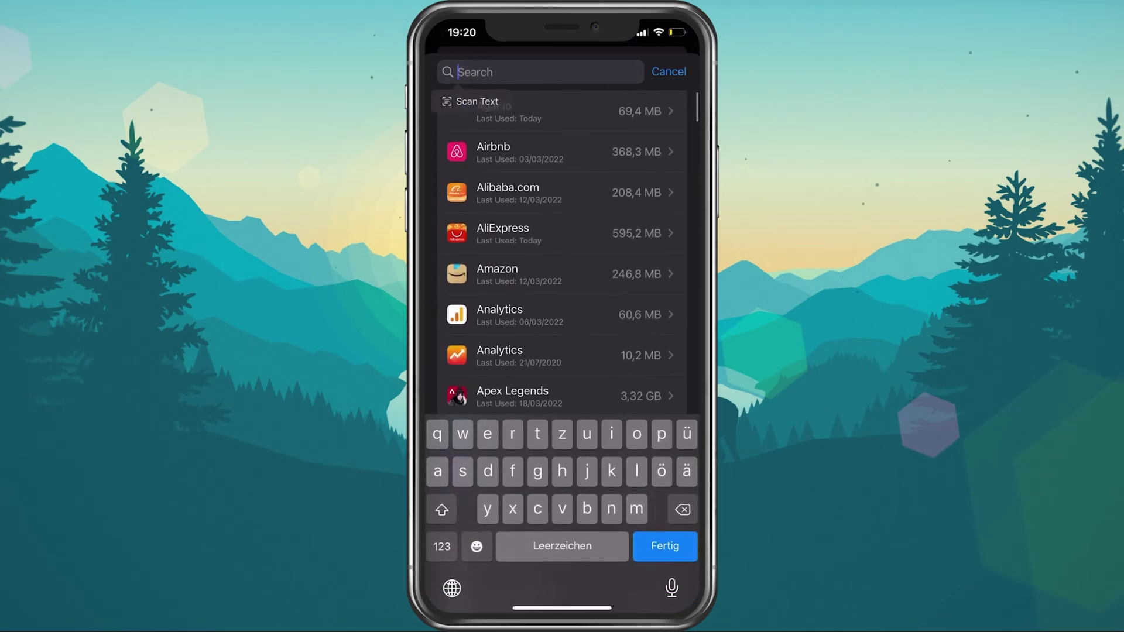
{"action": "type", "text": "clash"}
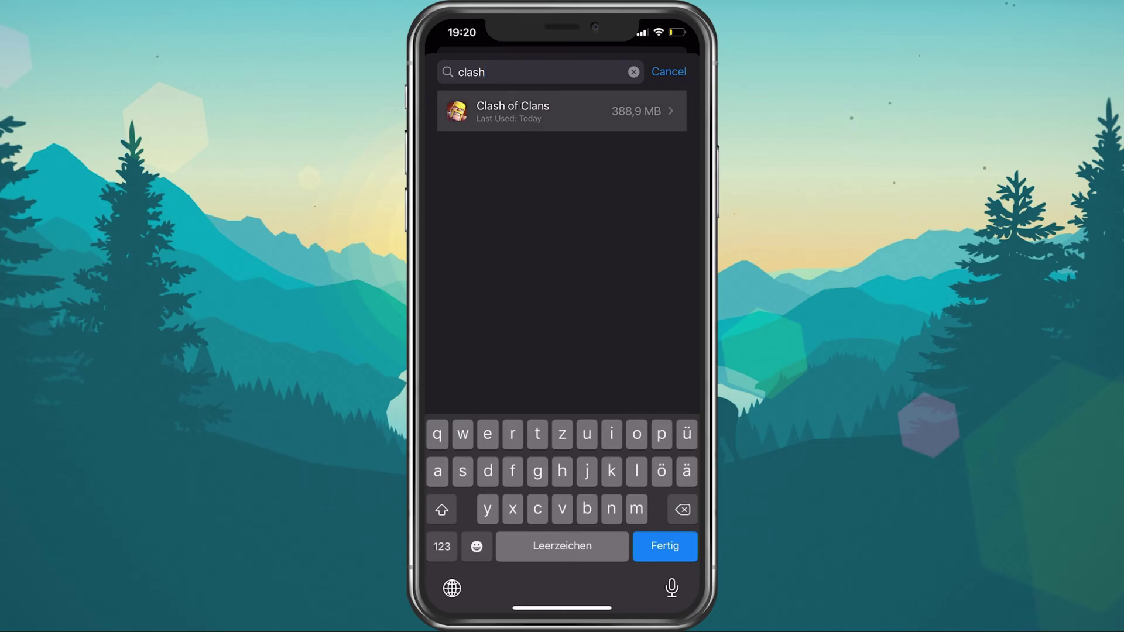
{"action": "left_click", "coordinate": [562, 111]}
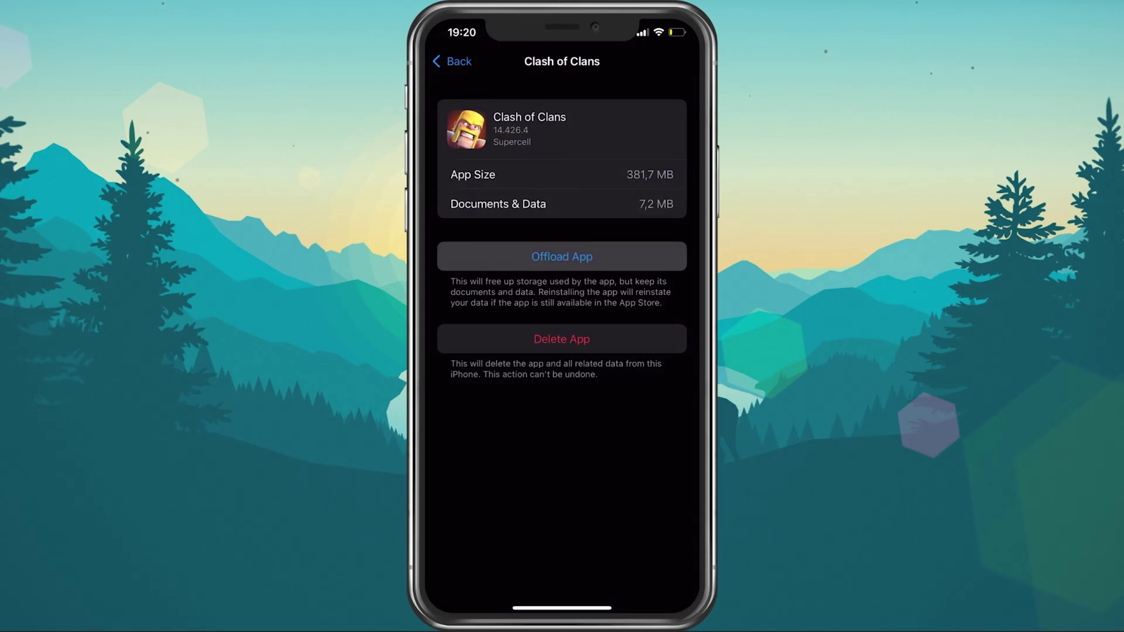
{"action": "scroll", "coordinate": [562, 241], "scroll_direction": "down", "scroll_amount": 1}
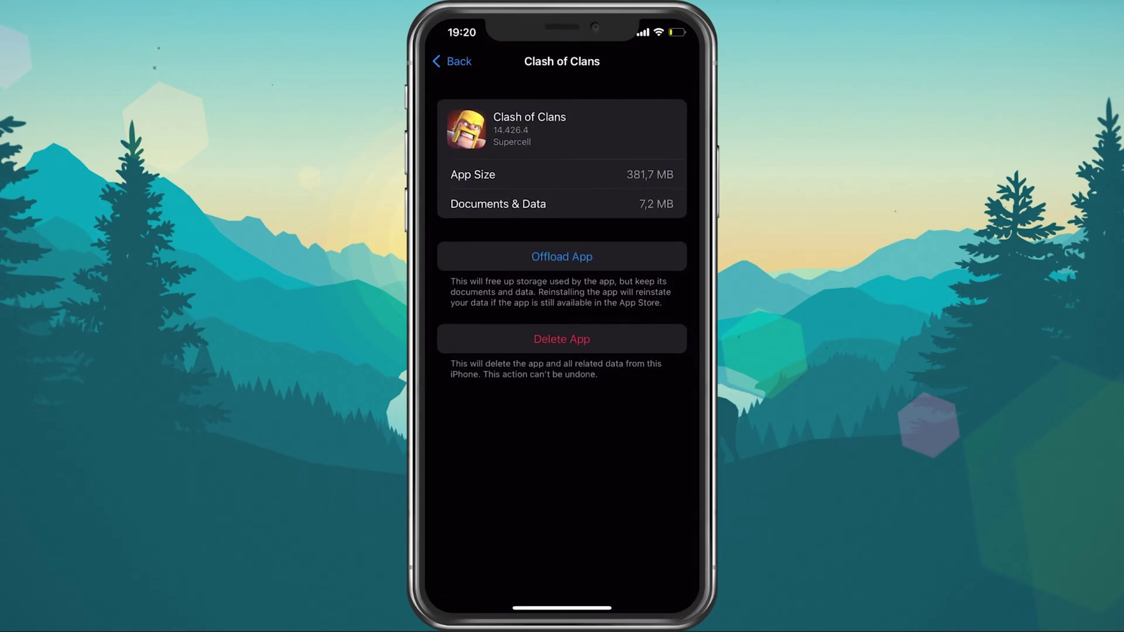
{"action": "left_click", "coordinate": [453, 60]}
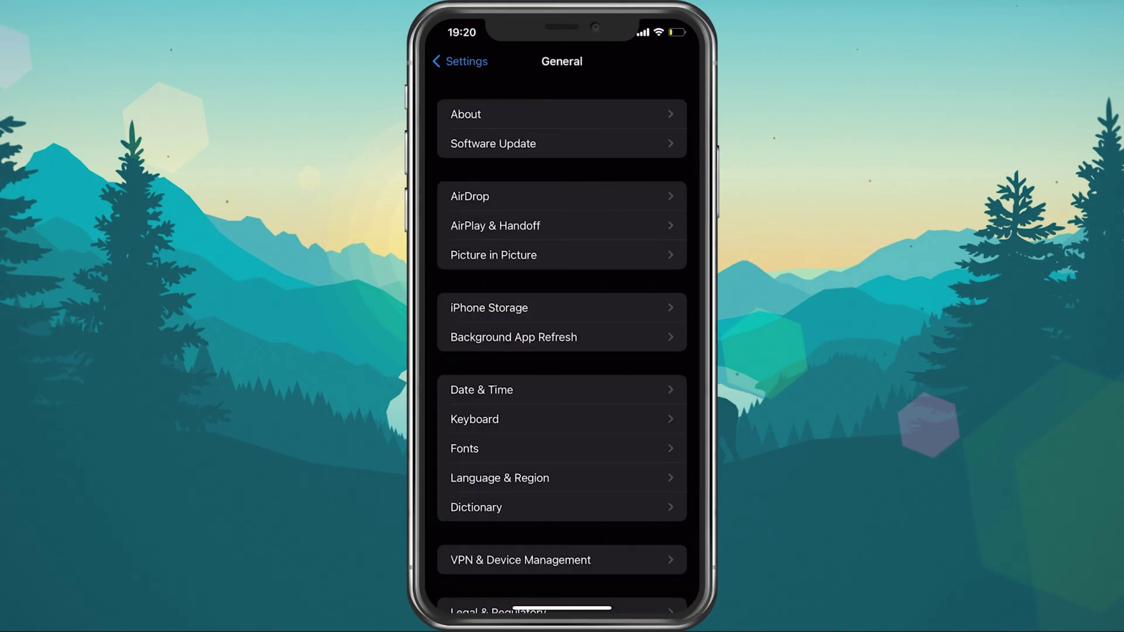
Check that VPN & Device Management shows VPN Not Connected, then go home.
{"action": "left_click", "coordinate": [562, 559]}
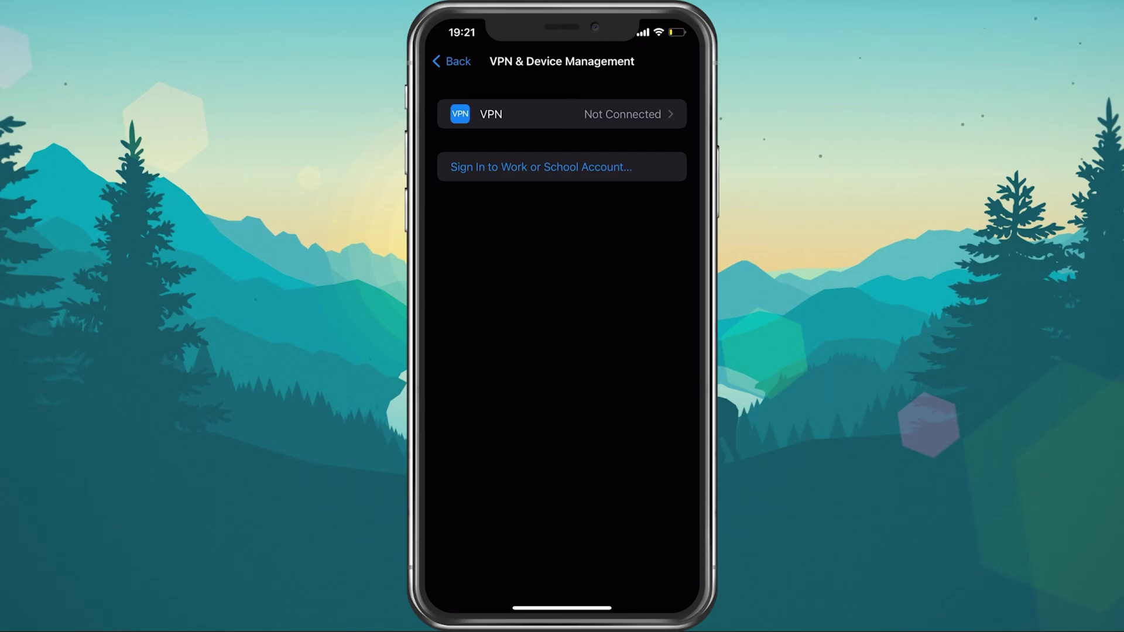
{"action": "left_click", "coordinate": [452, 61]}
{"action": "left_click_drag", "start_coordinate": [562, 607], "coordinate": [562, 395]}
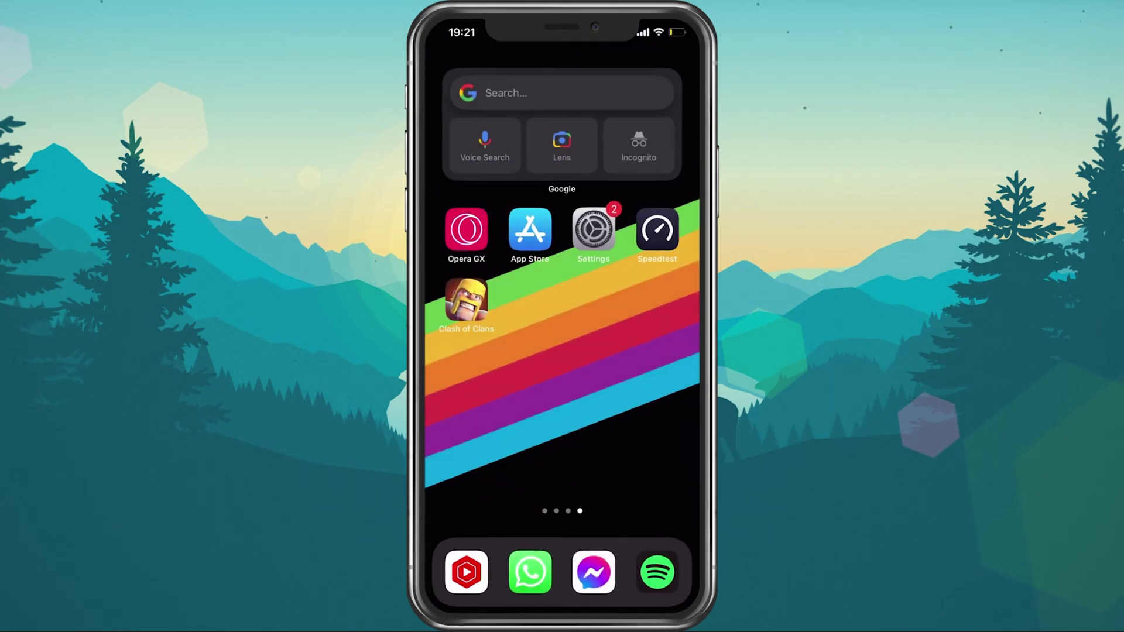
Accept Downdetector's cookies and review Clash of Clans' report chart and live outage map.
{"action": "left_click", "coordinate": [467, 230]}
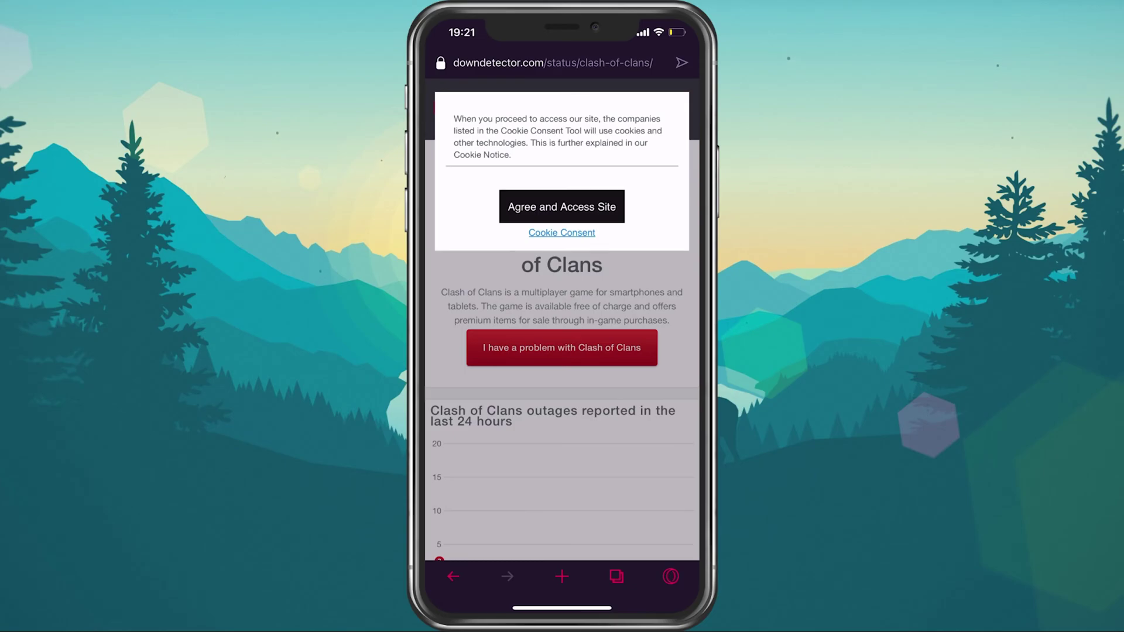
{"action": "left_click", "coordinate": [561, 206]}
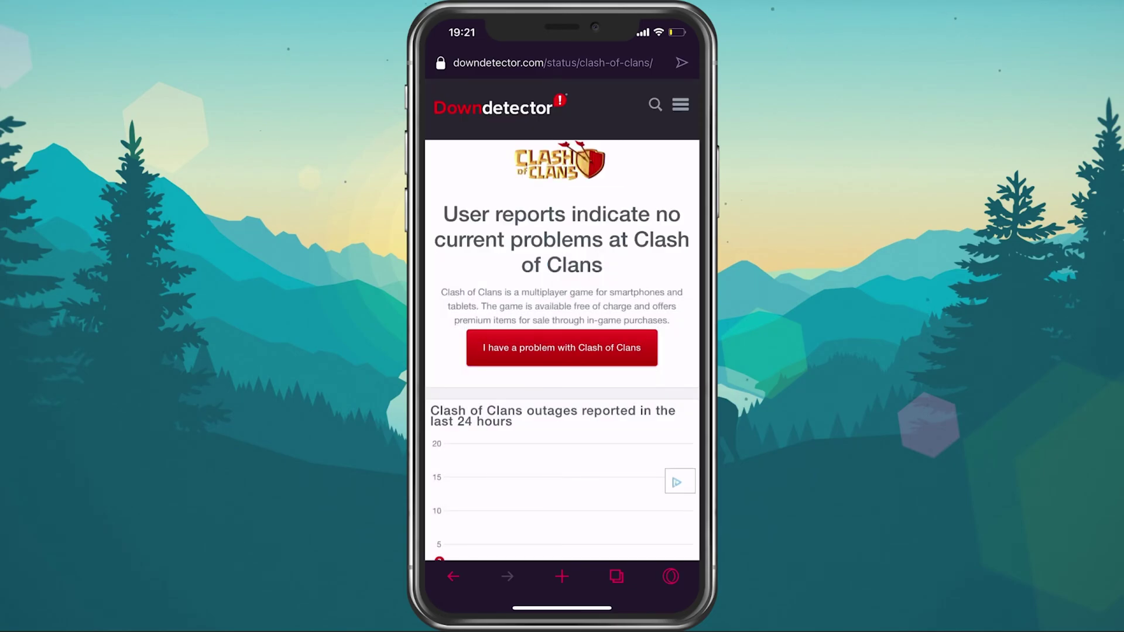
{"action": "scroll", "coordinate": [562, 351], "scroll_direction": "down", "scroll_amount": 2}
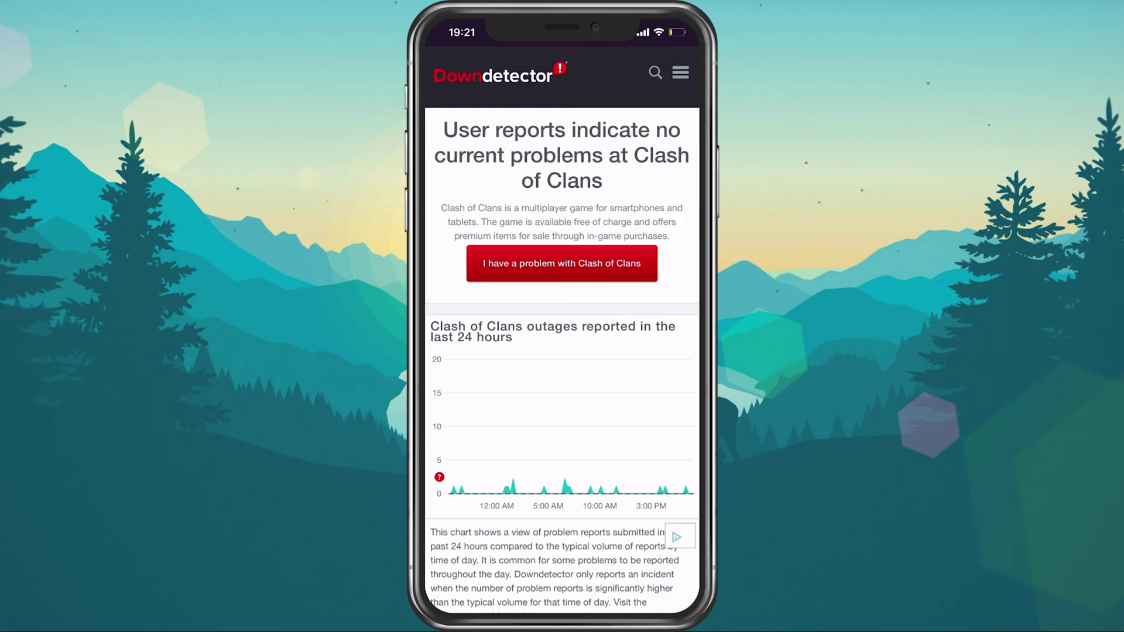
{"action": "scroll", "coordinate": [562, 360], "scroll_direction": "down", "scroll_amount": 3}
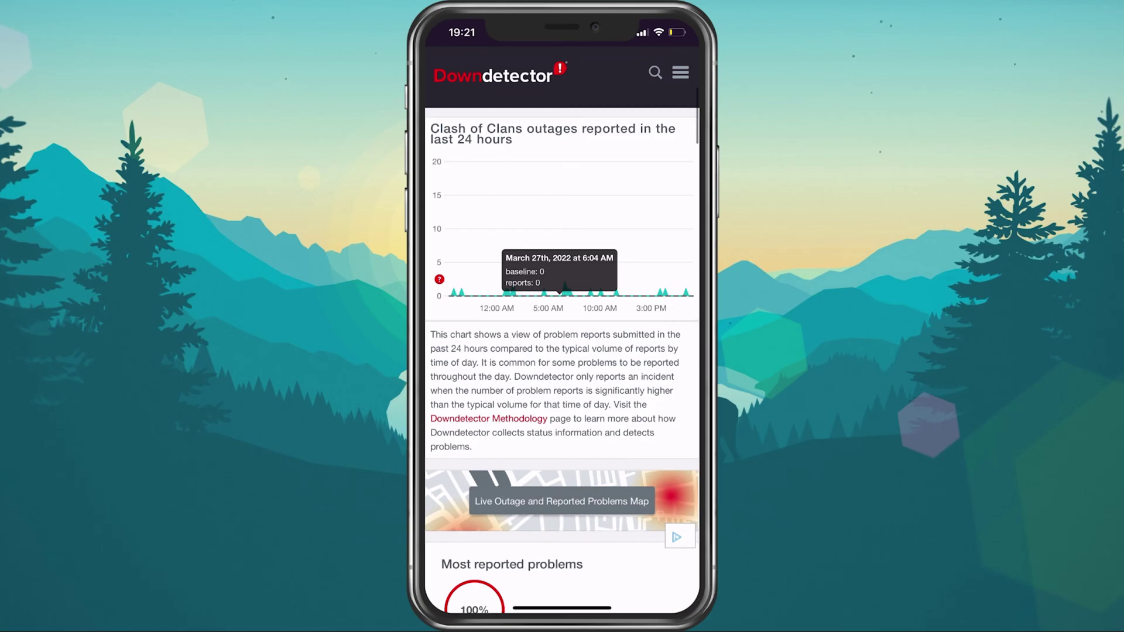
{"action": "left_click", "coordinate": [659, 293]}
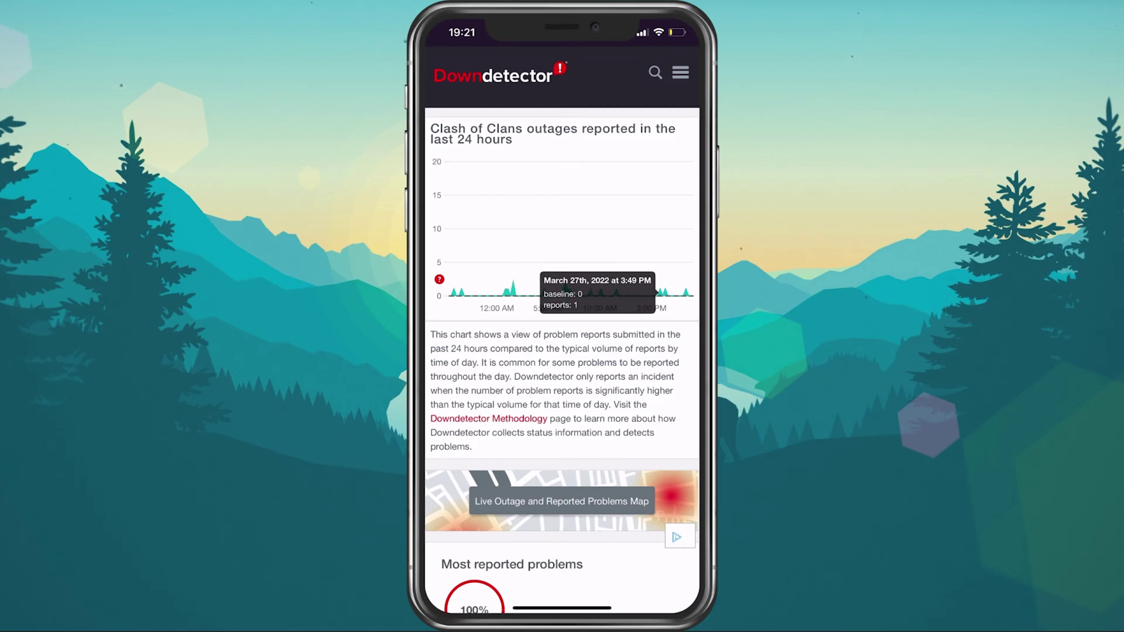
{"action": "scroll", "coordinate": [562, 360], "scroll_direction": "down", "scroll_amount": 5}
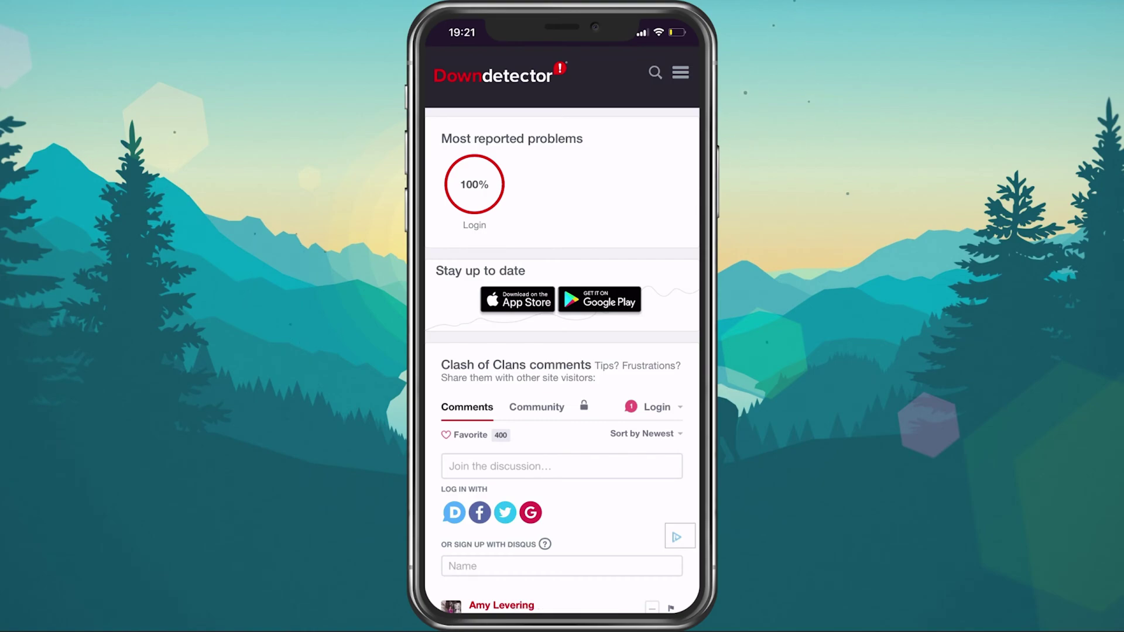
{"action": "scroll", "coordinate": [562, 351], "scroll_direction": "up", "scroll_amount": 3}
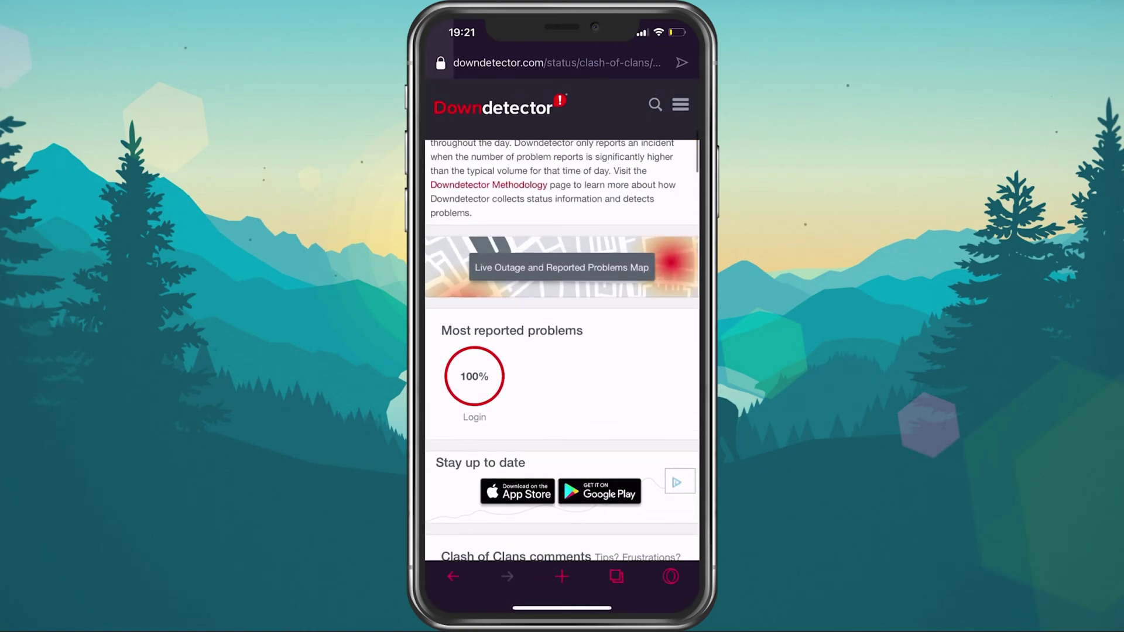
{"action": "left_click", "coordinate": [562, 268]}
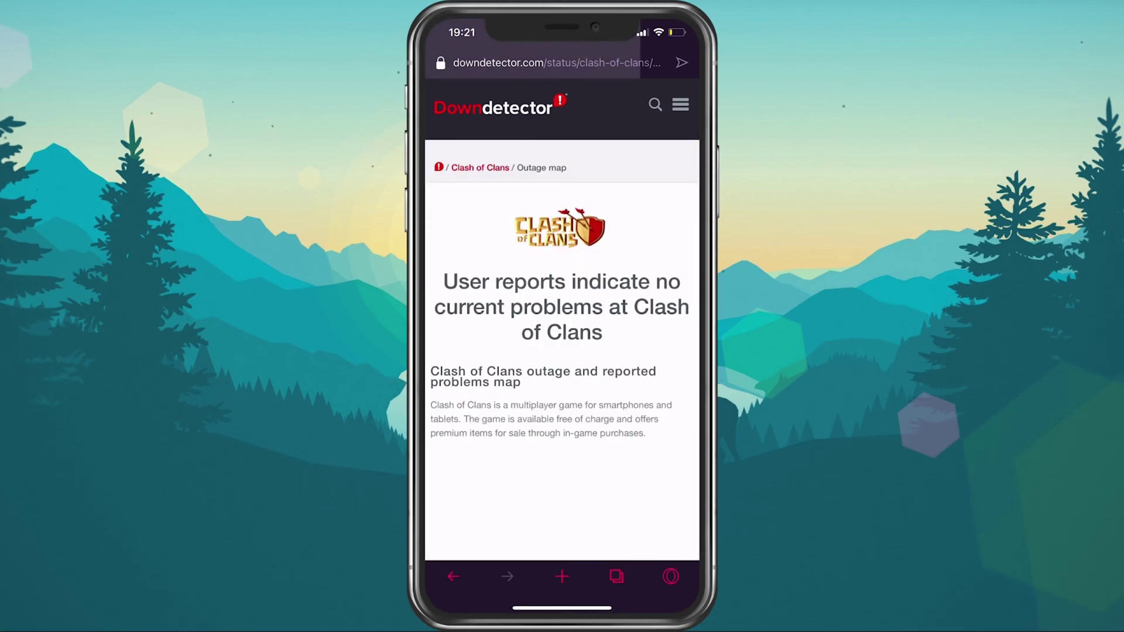
{"action": "scroll", "coordinate": [562, 352], "scroll_direction": "down", "scroll_amount": 5}
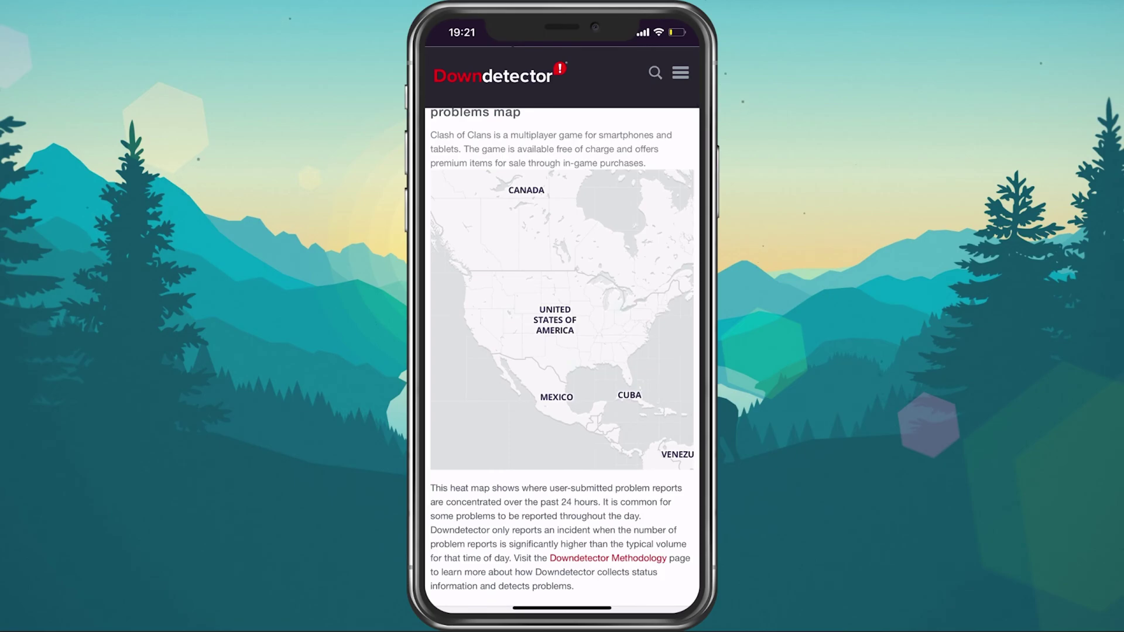
{"action": "left_click_drag", "start_coordinate": [561, 609], "coordinate": [562, 395]}
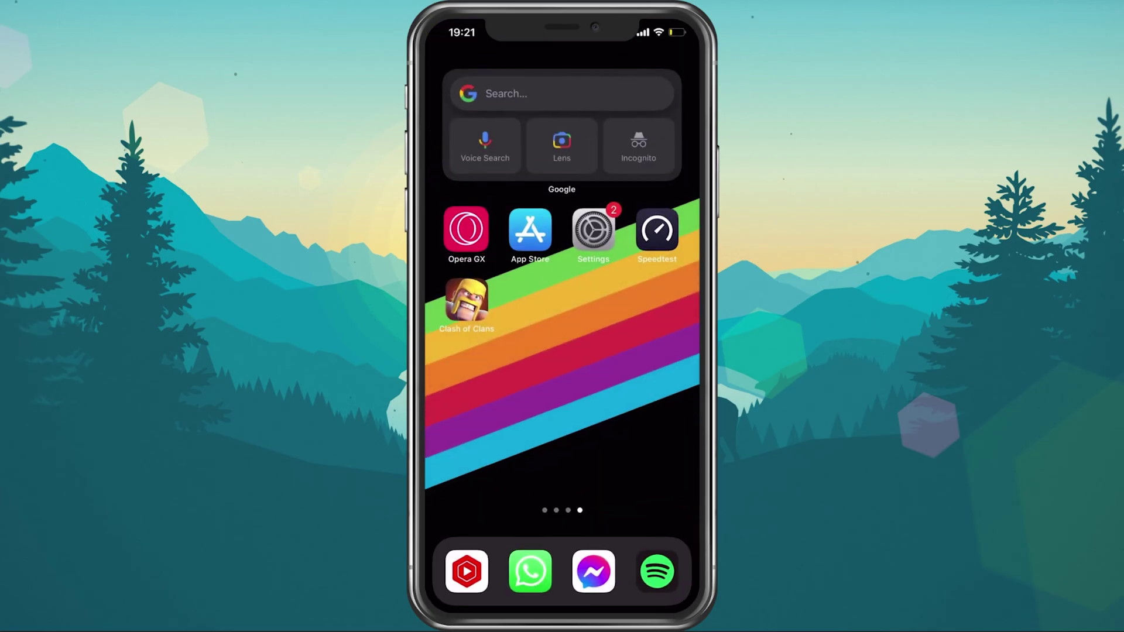
Run a Speedtest reaching about 36 Mbps download with 3 ms ping.
{"action": "left_click", "coordinate": [658, 230]}
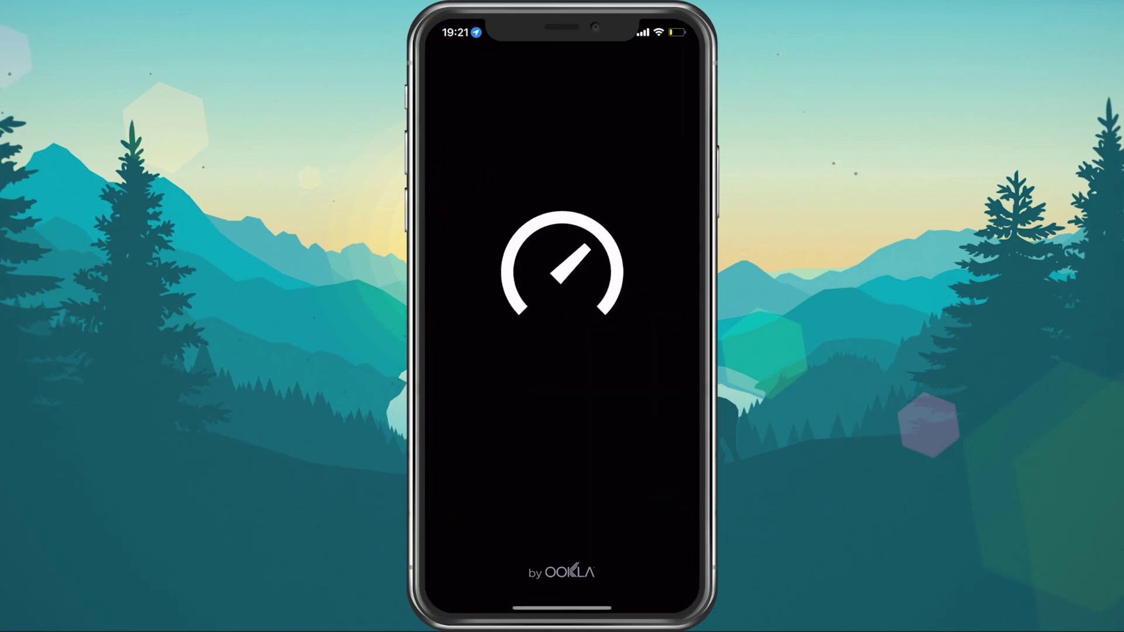
{"action": "left_click", "coordinate": [562, 241]}
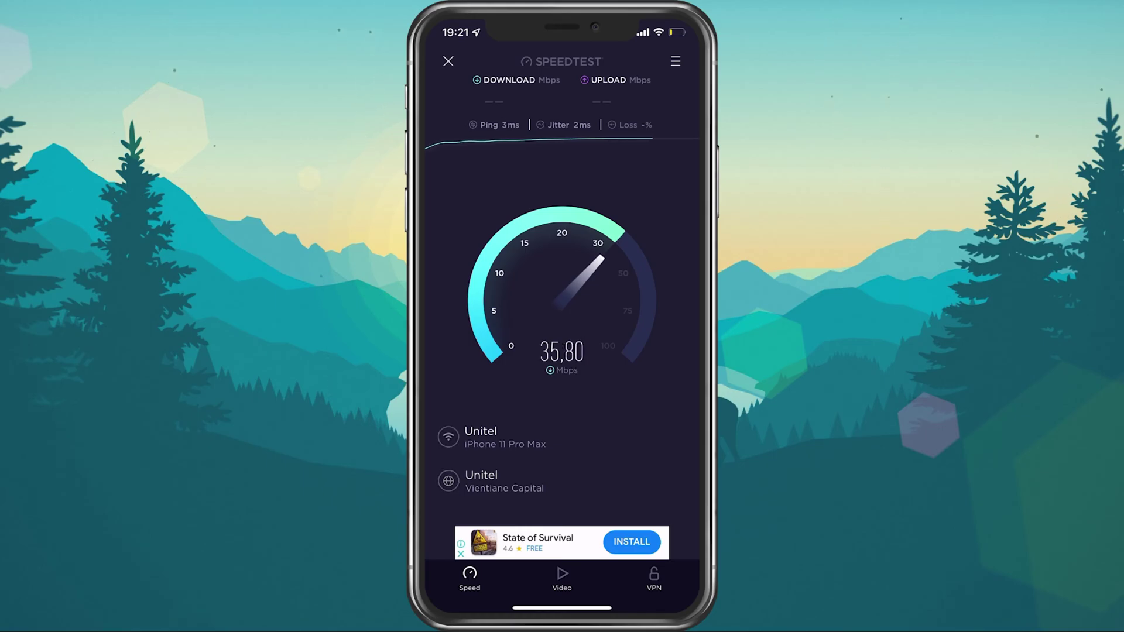
{"action": "left_click_drag", "start_coordinate": [562, 606], "coordinate": [562, 395]}
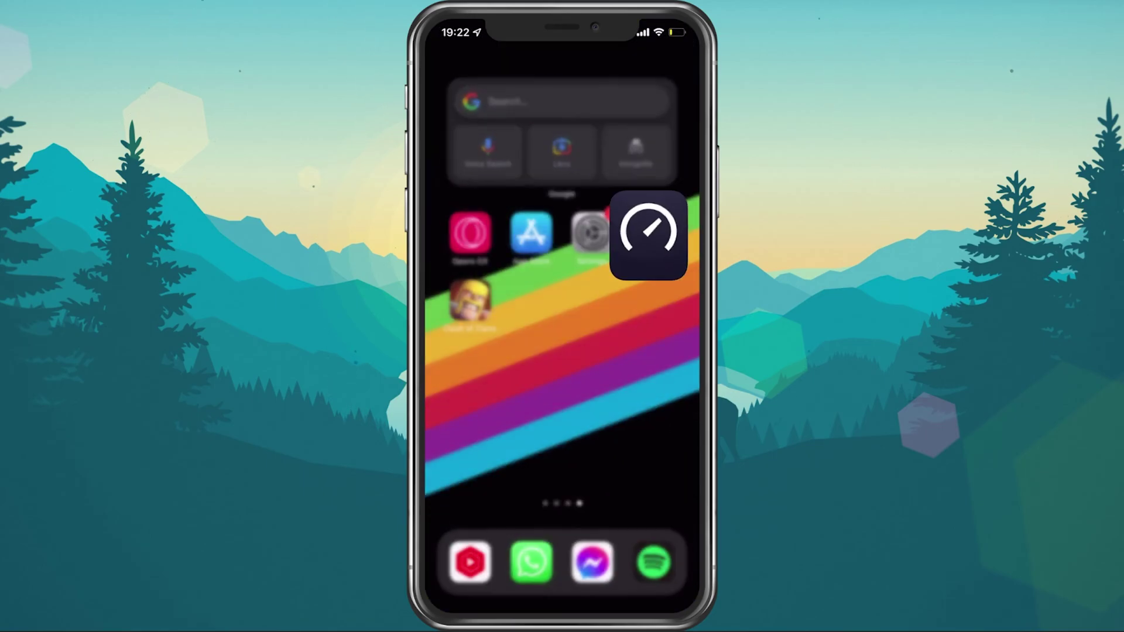
Toggle Date & Time's Set Automatically off and back on (Asia/Vientiane) in General settings.
{"action": "left_click", "coordinate": [590, 232]}
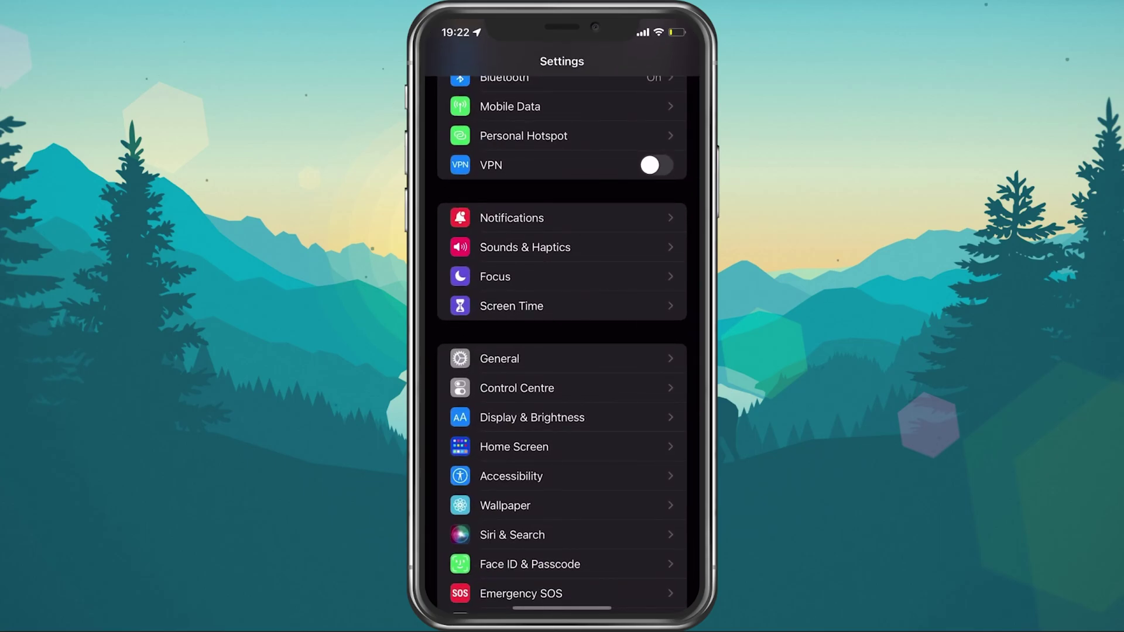
{"action": "left_click", "coordinate": [499, 358]}
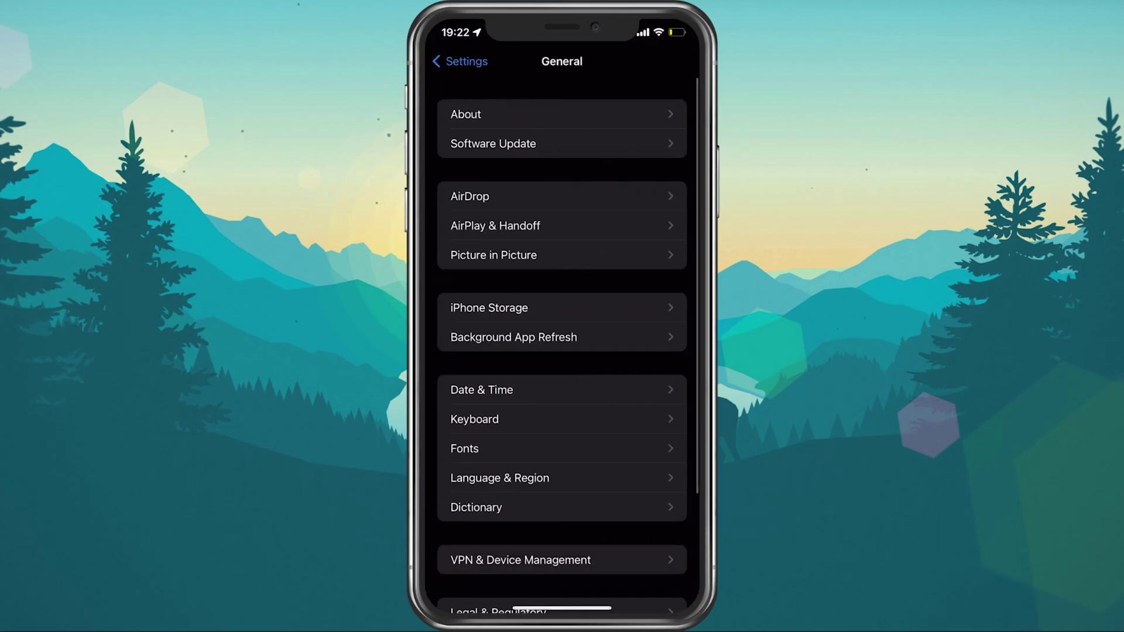
{"action": "left_click", "coordinate": [527, 389]}
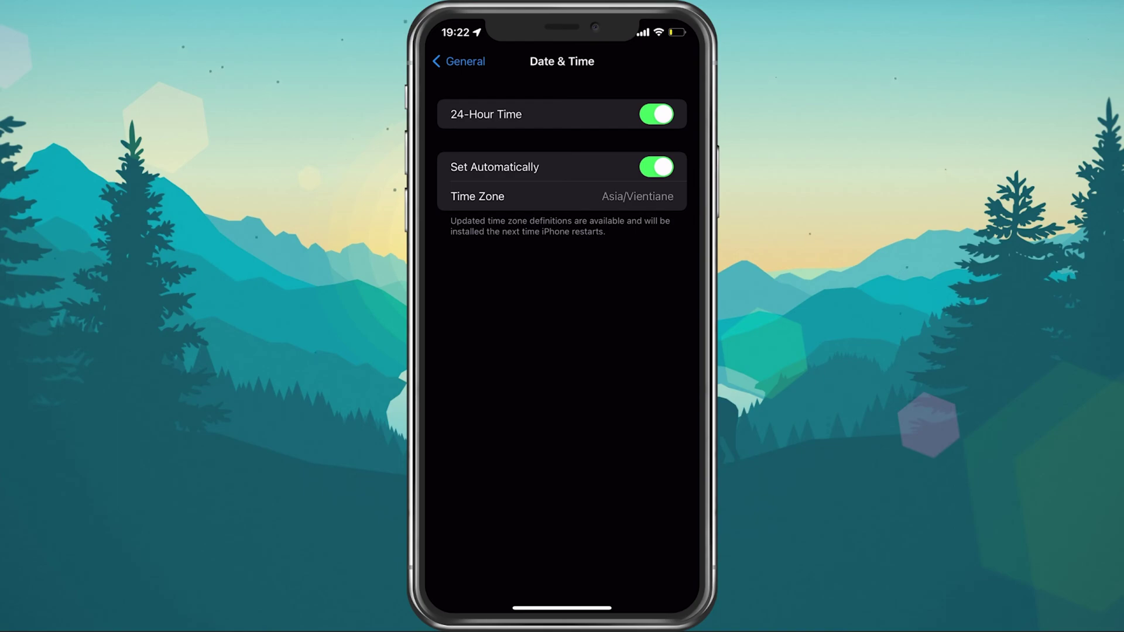
{"action": "left_click", "coordinate": [656, 167]}
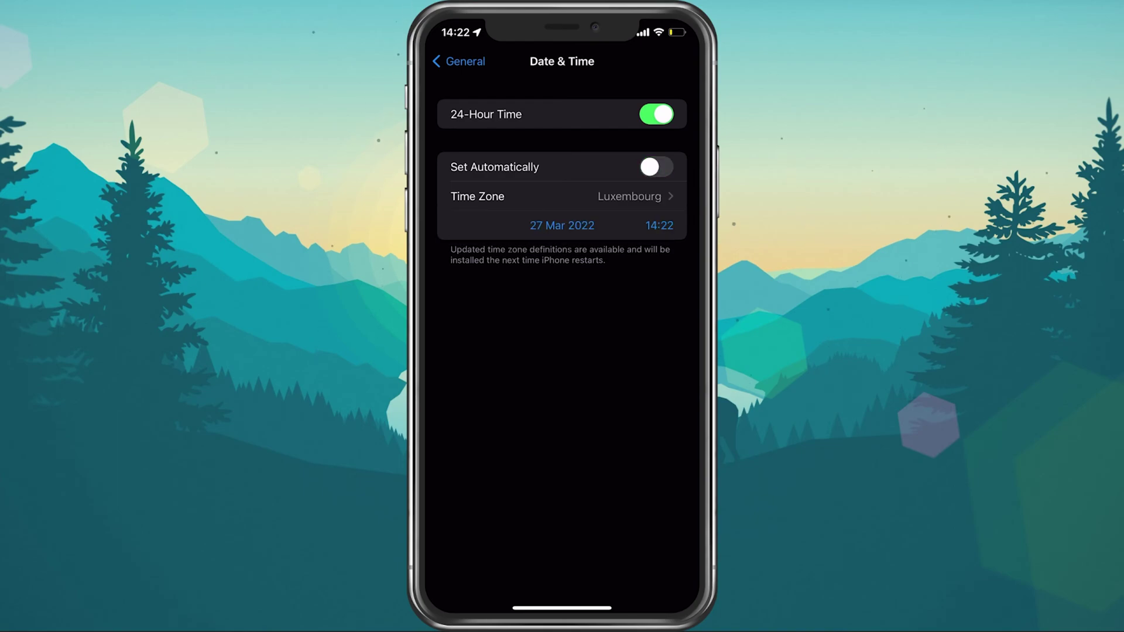
{"action": "left_click", "coordinate": [656, 167]}
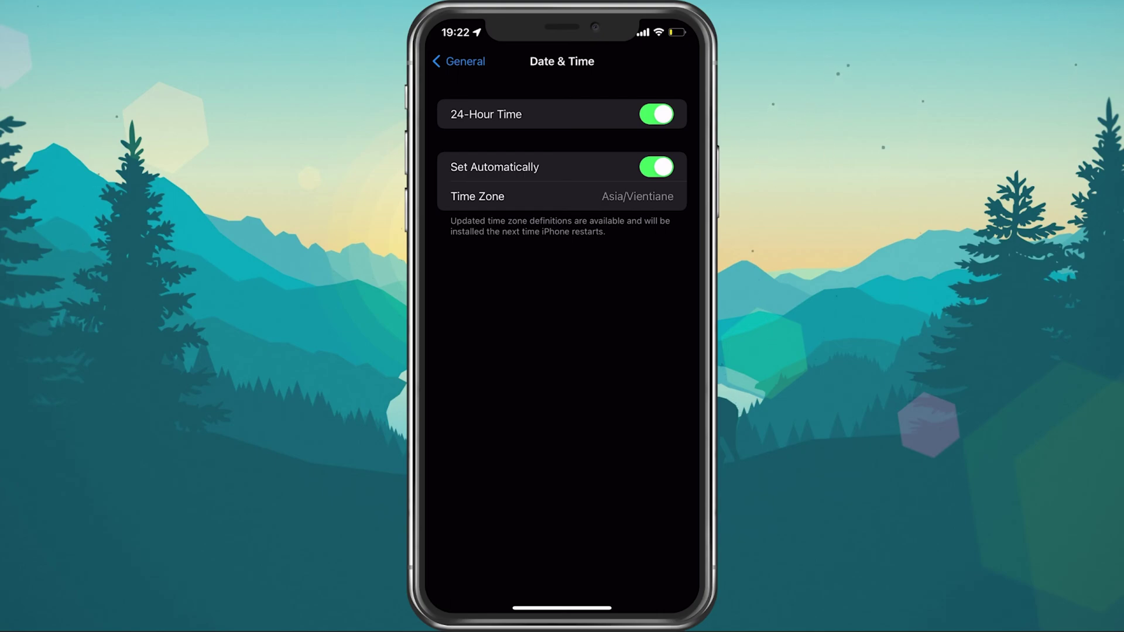
{"action": "left_click", "coordinate": [458, 61]}
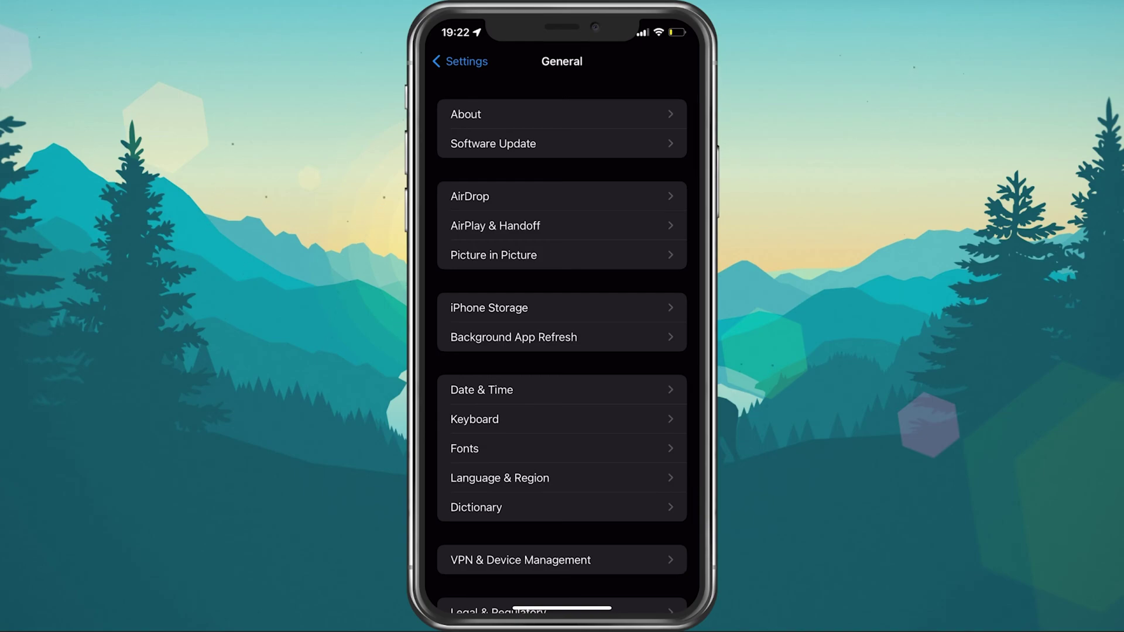
Start the Software Update check from the General settings list.
{"action": "left_click", "coordinate": [493, 143]}
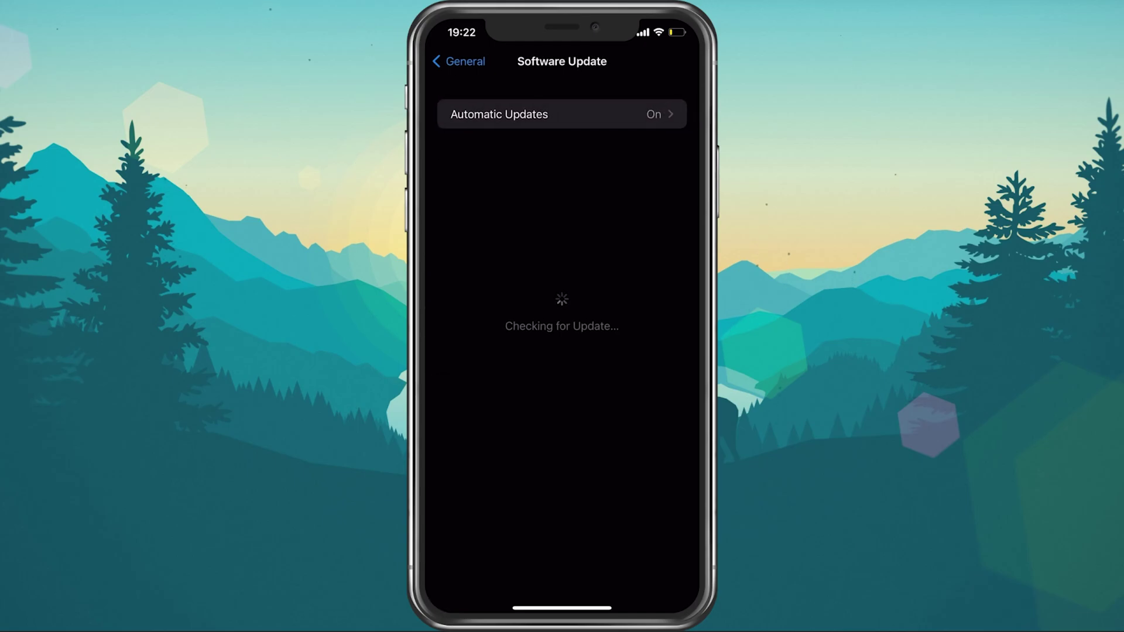